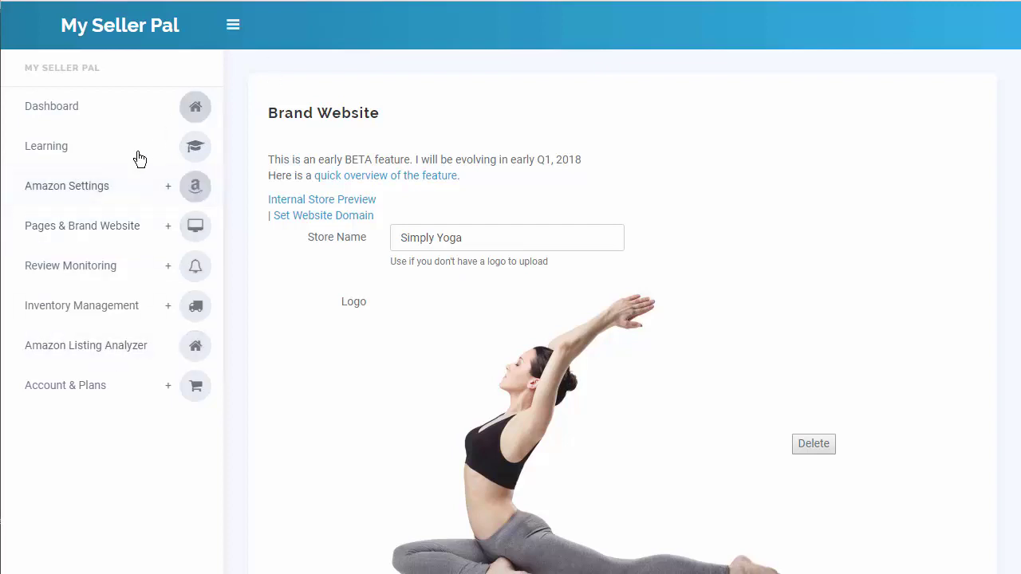
Open Domain Name under Pages & Brand Website and highlight the yogasports subdomain field.
left_click(91, 238)
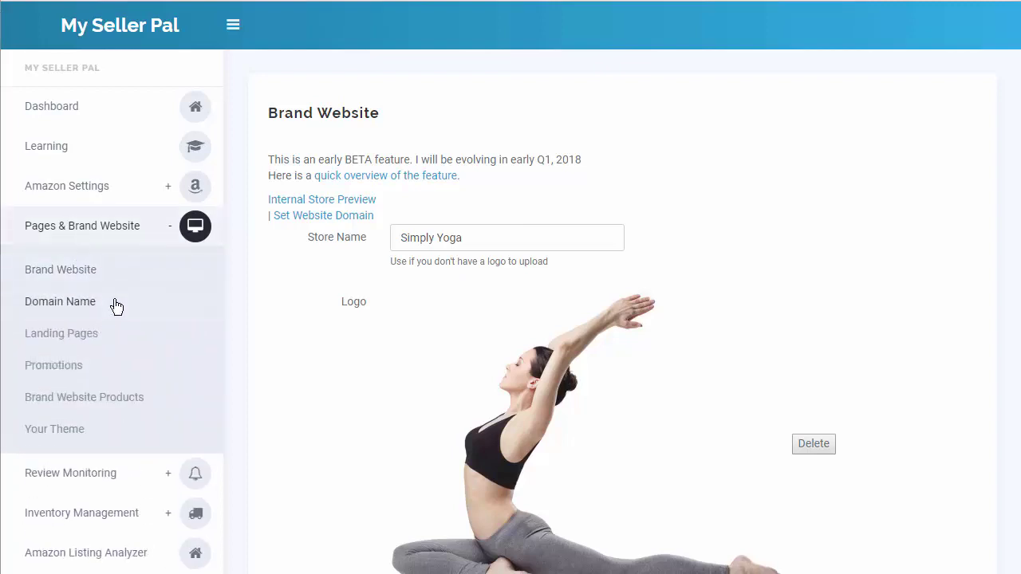
left_click(72, 296)
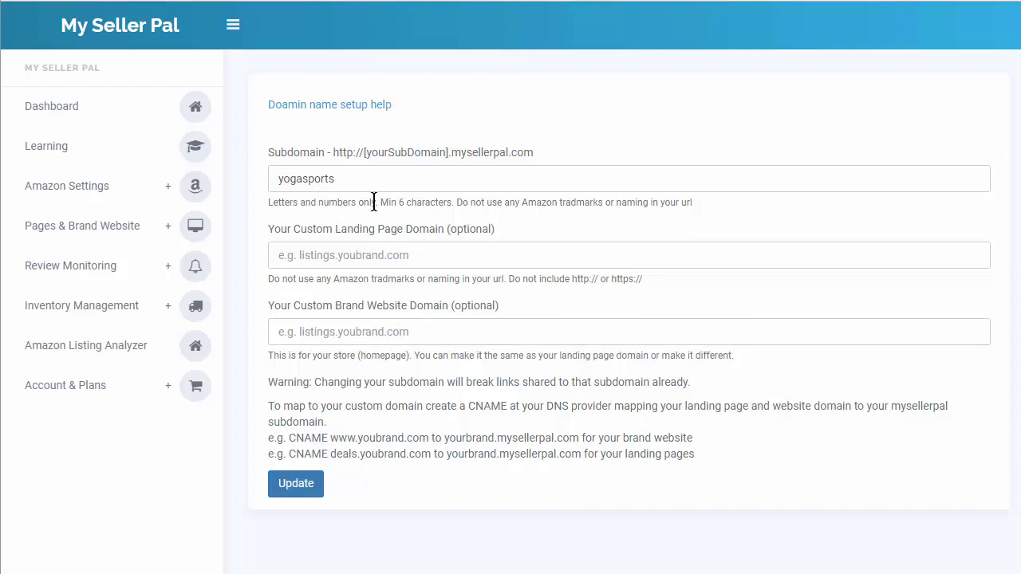
left_click(360, 178)
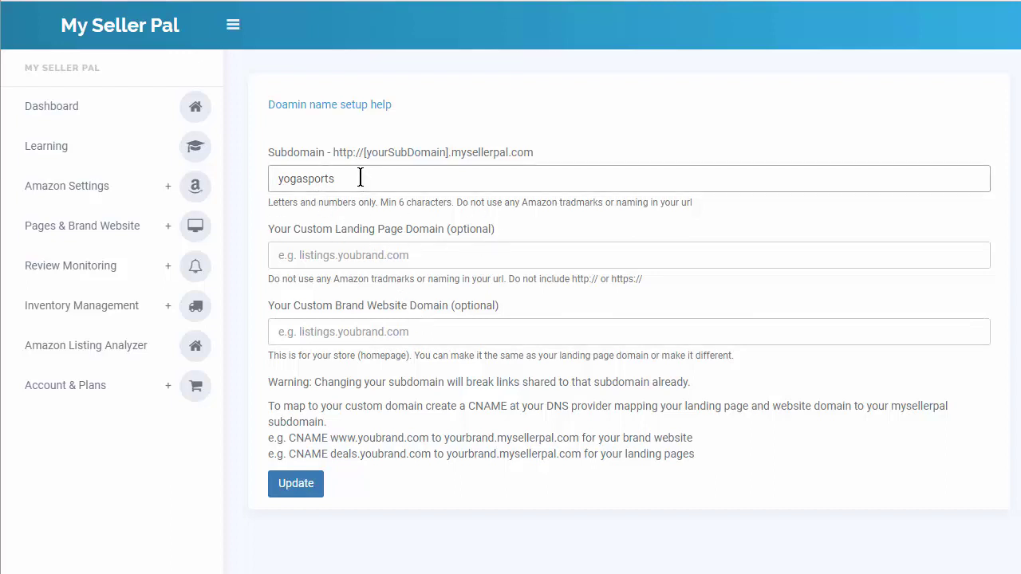
left_click_drag(413, 183, 235, 193)
left_click(476, 162)
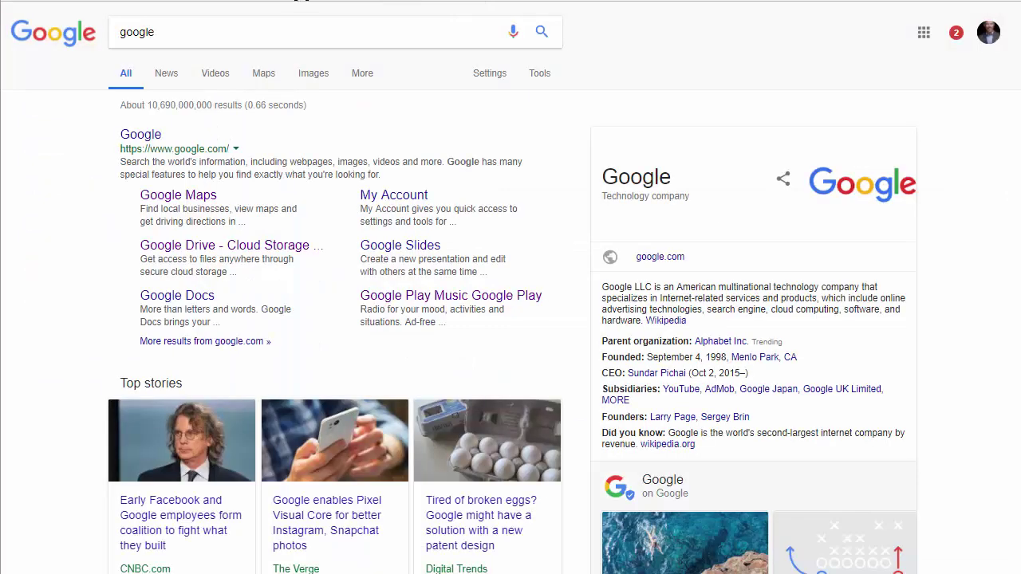
Load the yogasports.mysellerpal.com storefront from the address-bar suggestion.
type("y")
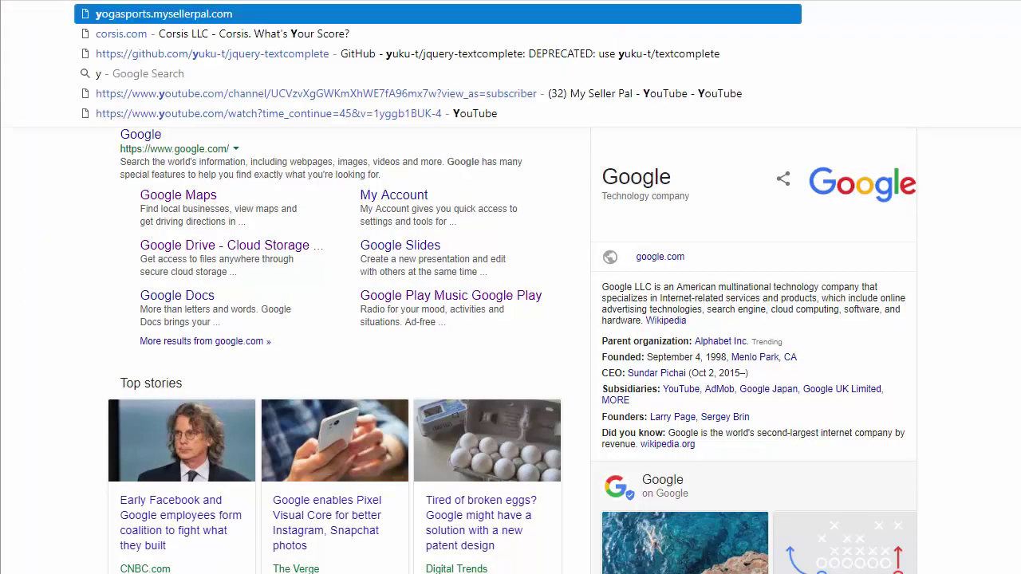
key("Escape")
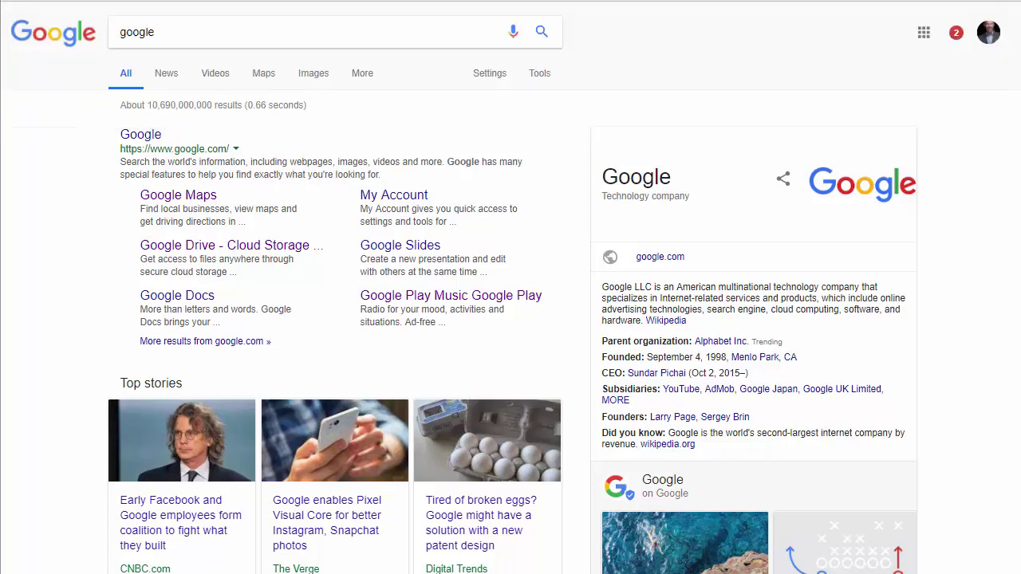
key("Return")
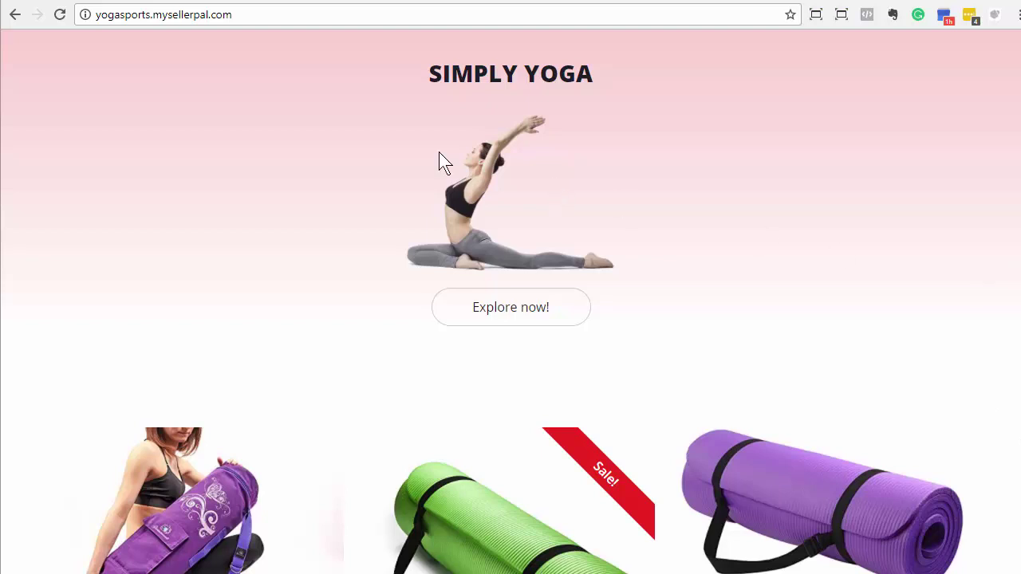
left_click_drag(93, 15, 250, 16)
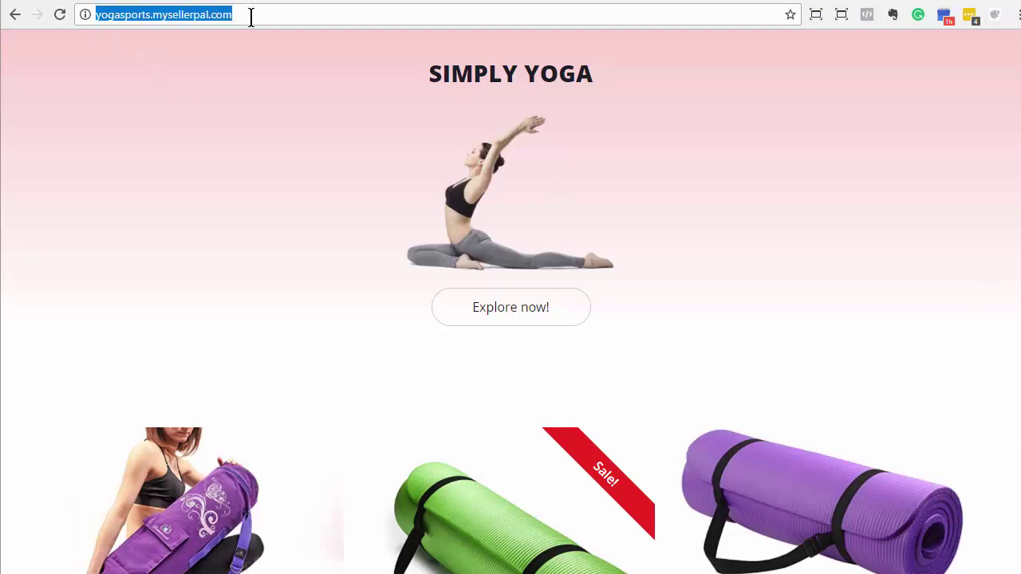
left_click(253, 18)
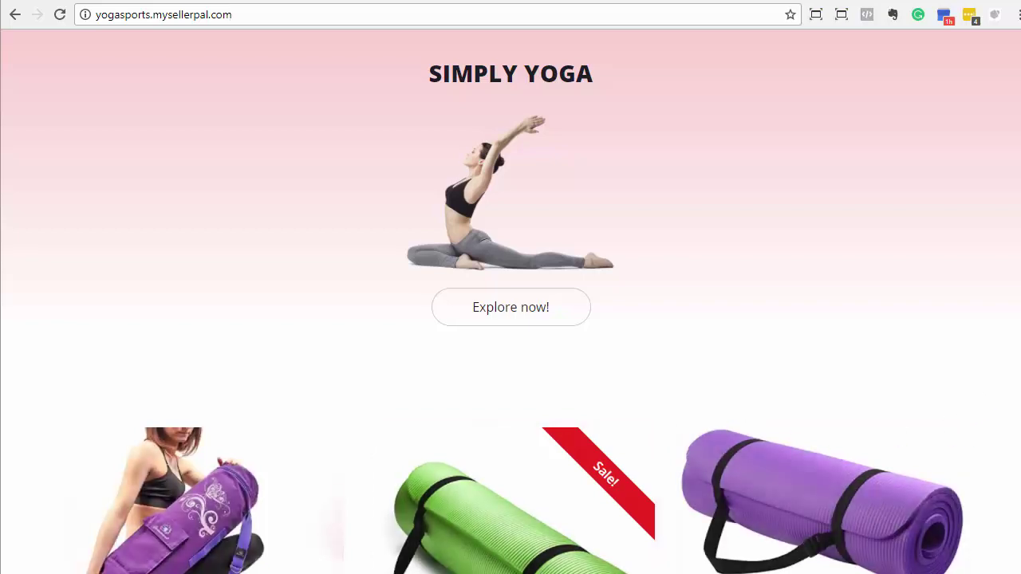
scroll(511, 311, "down", 1)
left_click(230, 473)
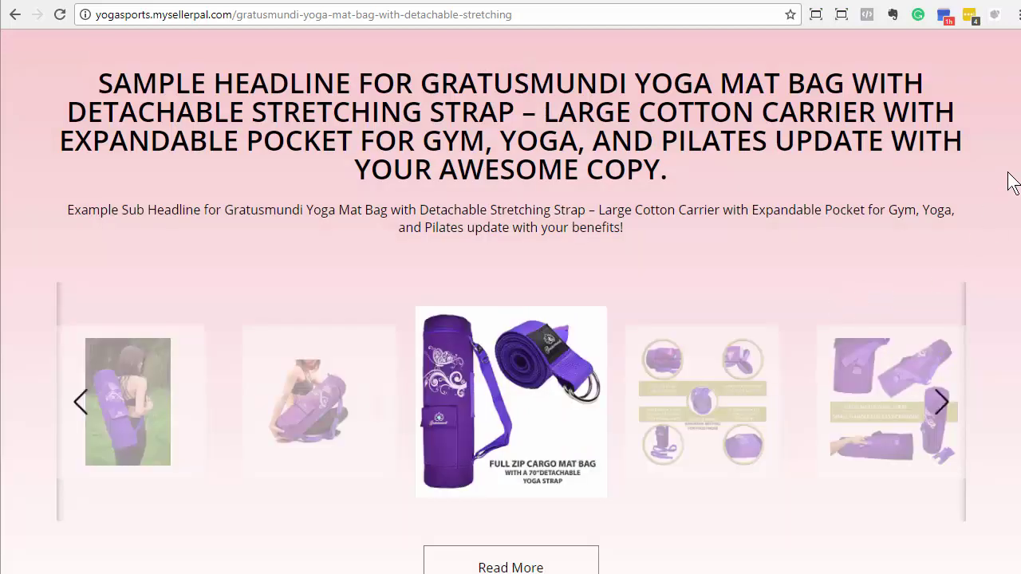
scroll(1010, 263, "down", 5)
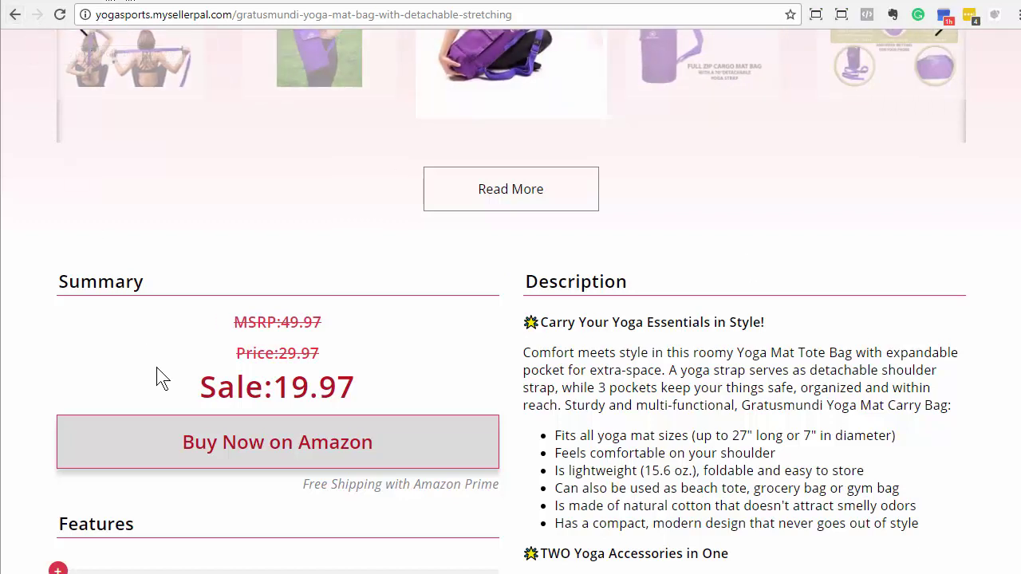
left_click(16, 16)
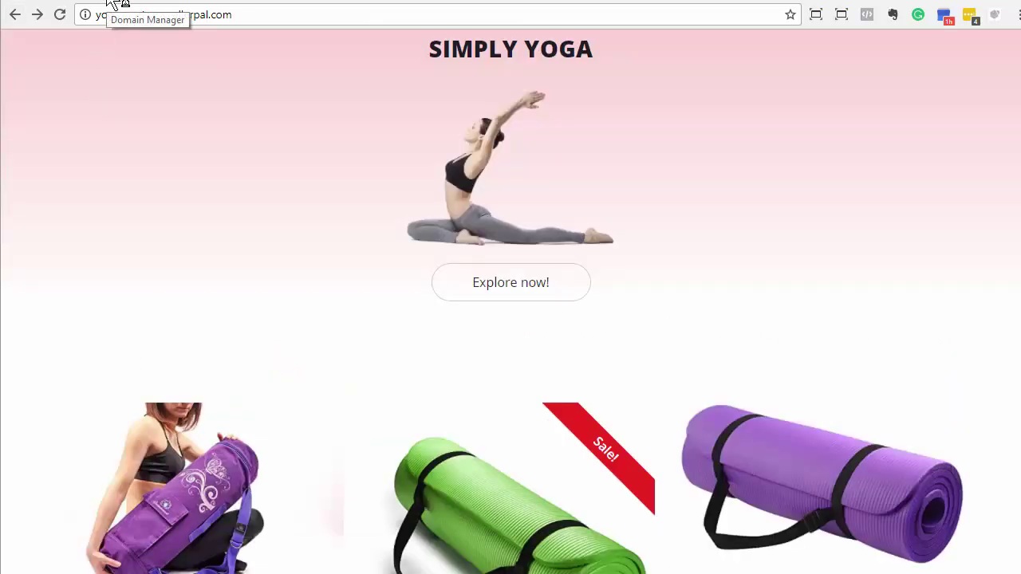
Go to the yogashop.fit DNS records in GoDaddy and start a new record with ADD.
left_click(108, 2)
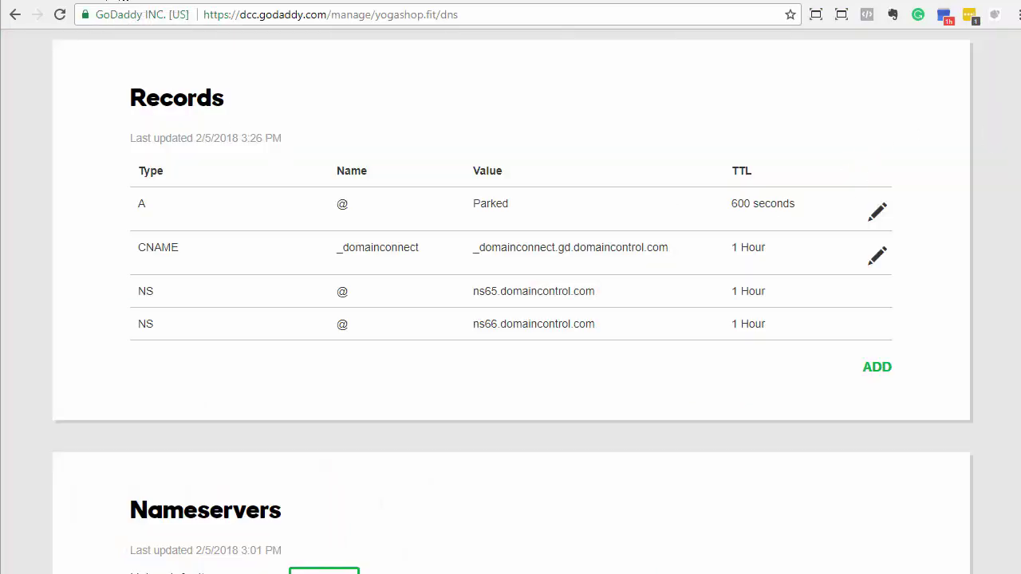
scroll(1016, 94, "up", 2)
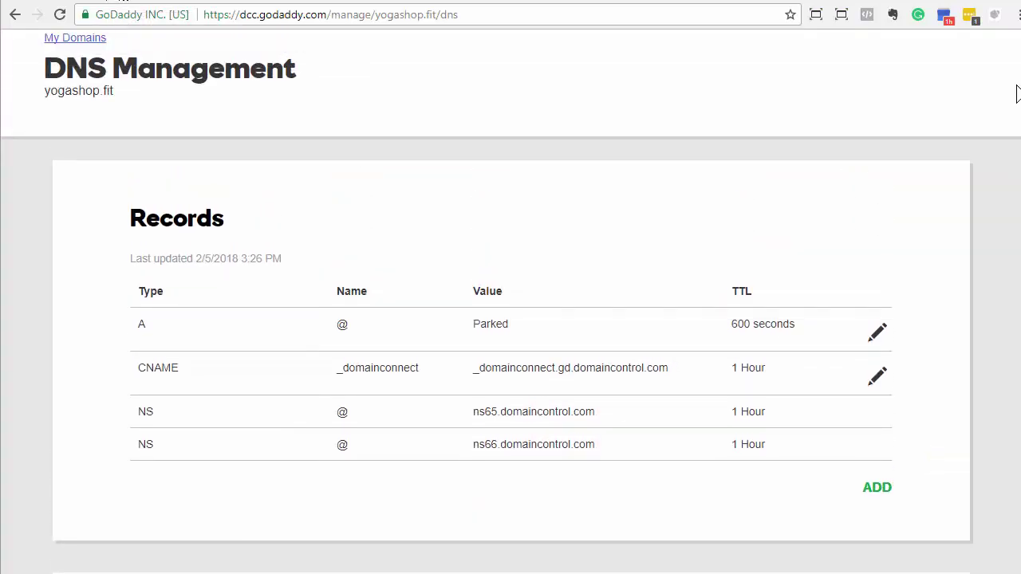
left_click_drag(43, 92, 83, 92)
left_click(145, 110)
left_click_drag(882, 490, 841, 497)
left_click(873, 490)
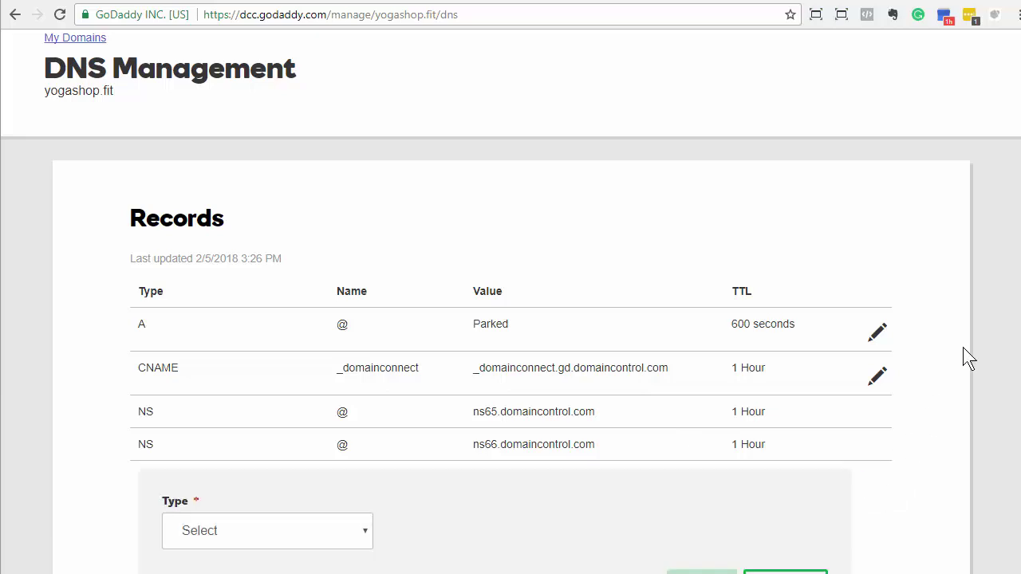
scroll(731, 402, "down", 1)
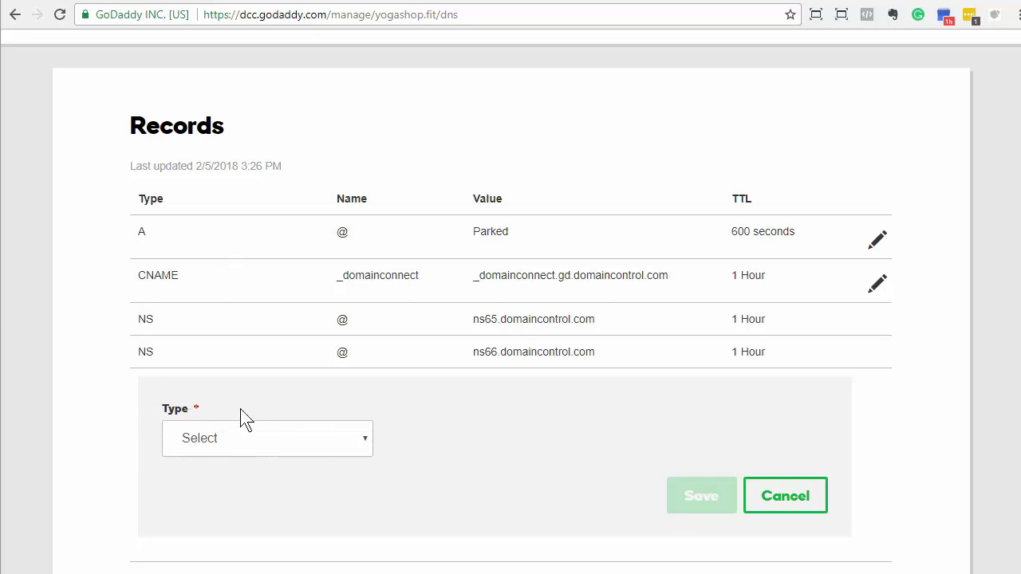
left_click(249, 438)
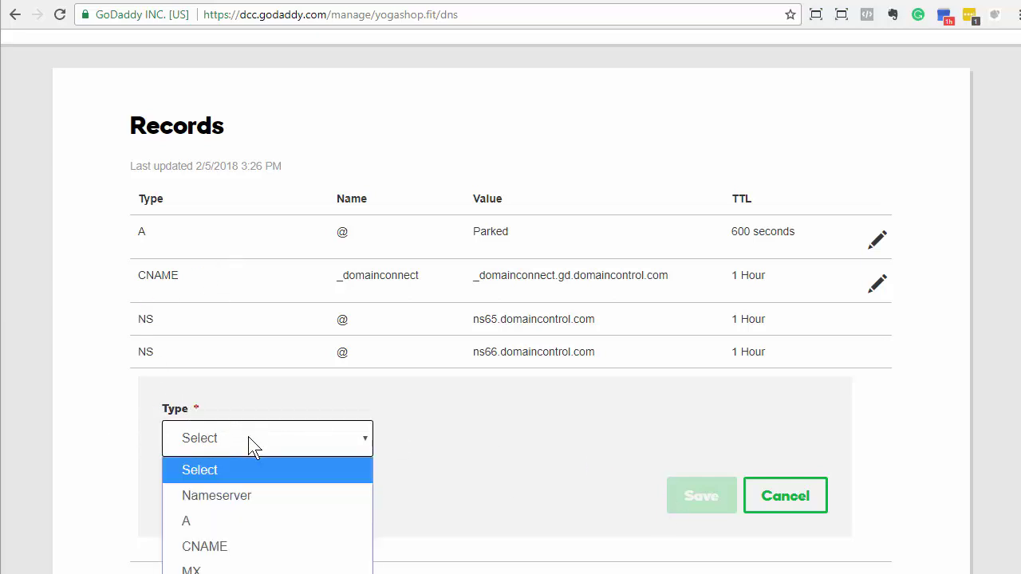
left_click(231, 547)
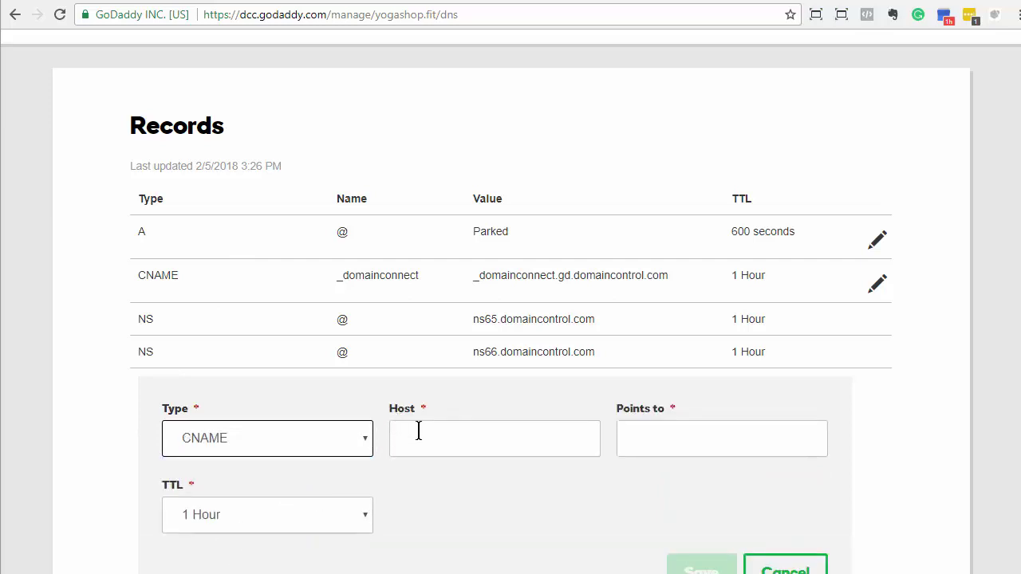
left_click(420, 433)
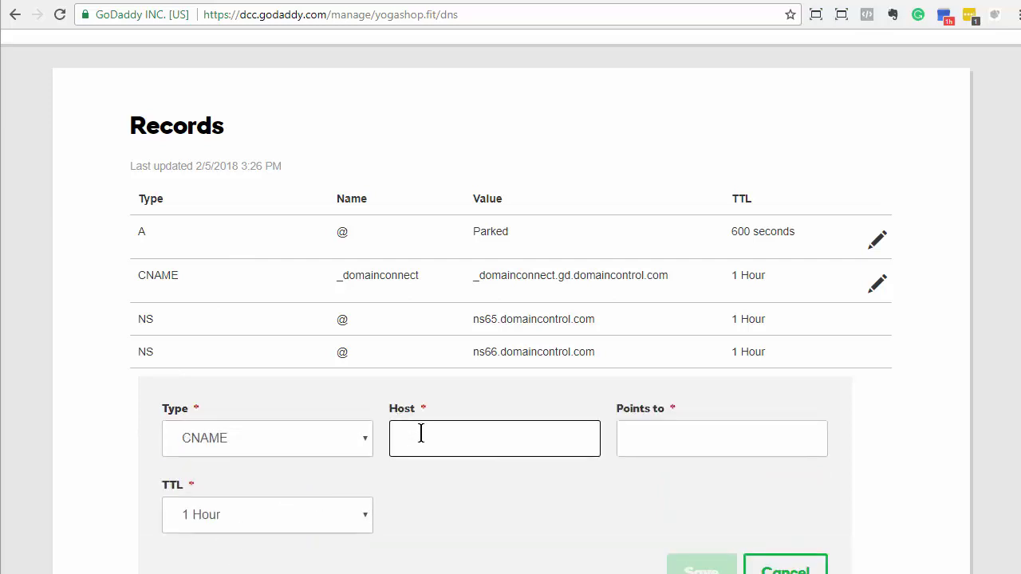
type("www")
left_click(307, 395)
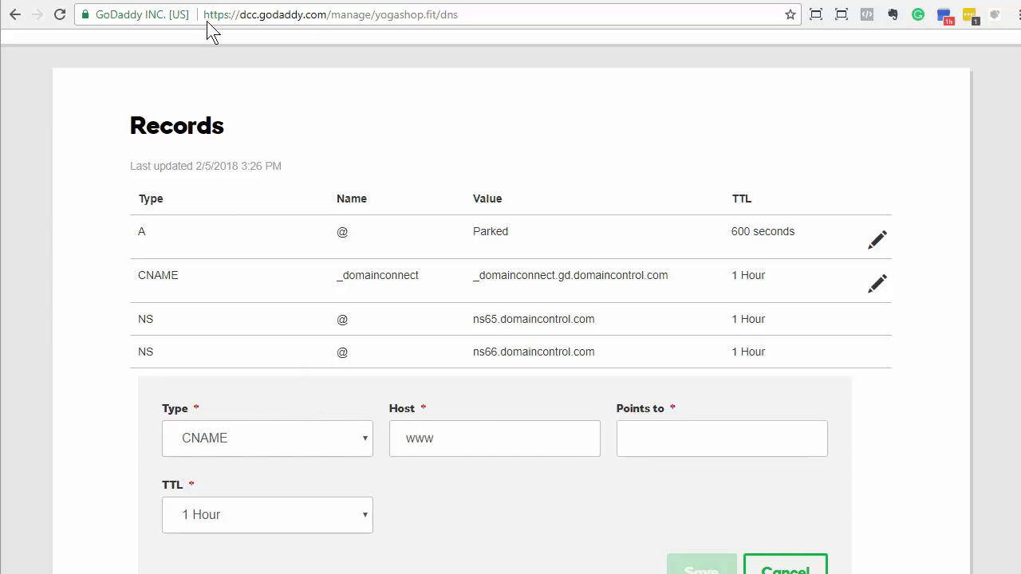
Copy the yogasports.mysellerpal.com address from the storefront tab.
left_click(235, 3)
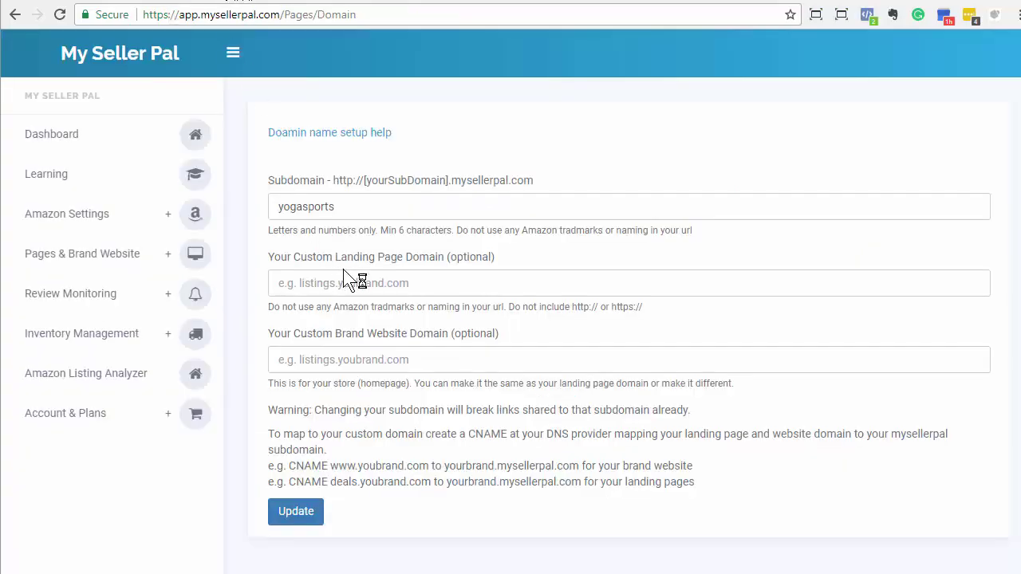
left_click(359, 209)
left_click_drag(352, 207, 273, 206)
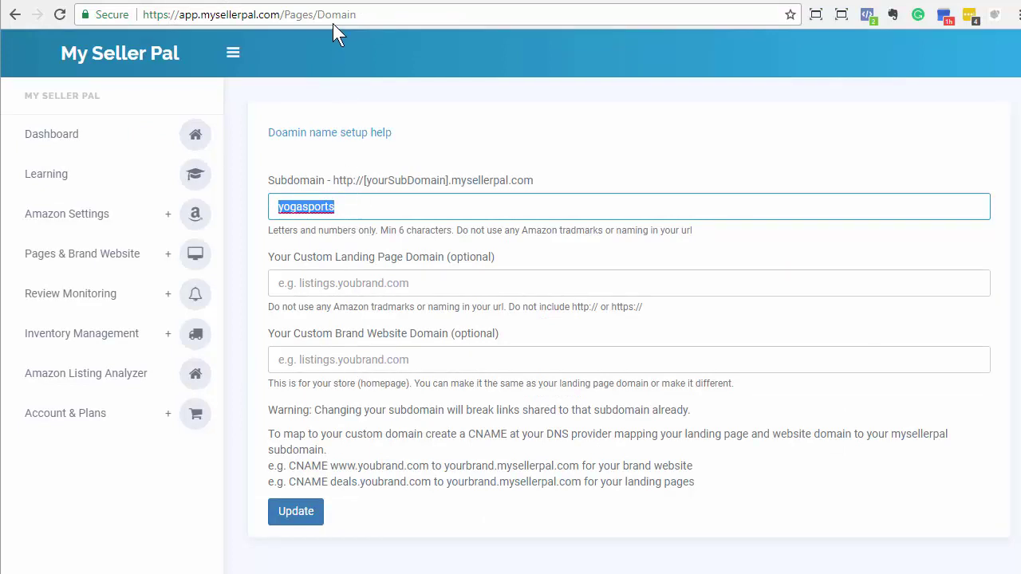
left_click(359, 4)
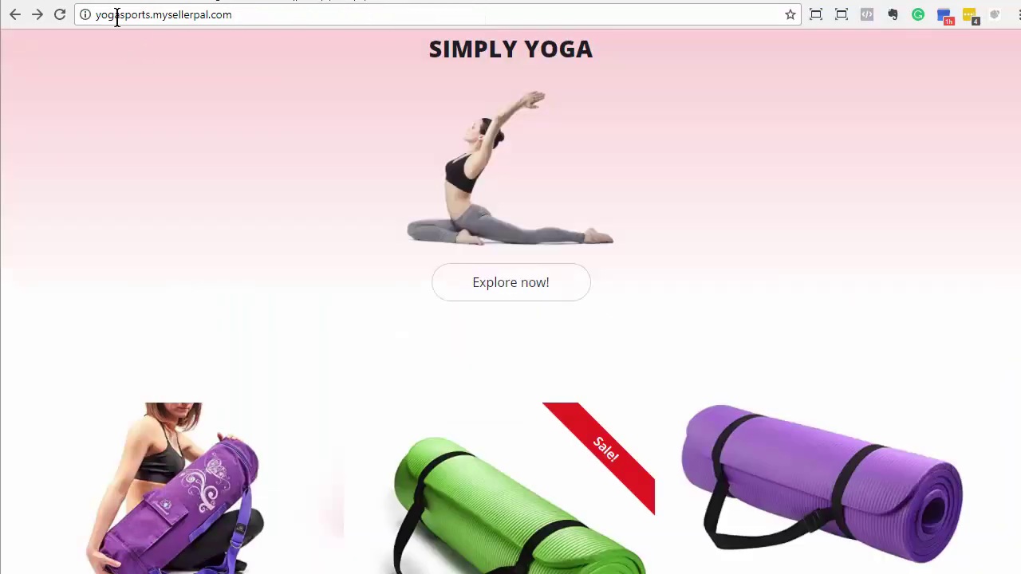
left_click(253, 16)
left_click_drag(254, 16, 86, 14)
key("ctrl+c")
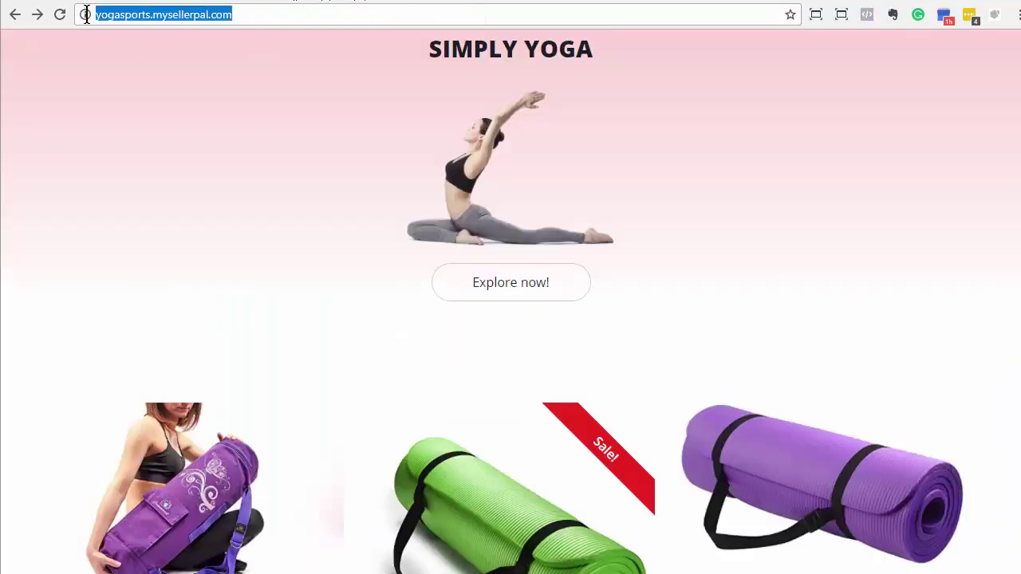
left_click(237, 4)
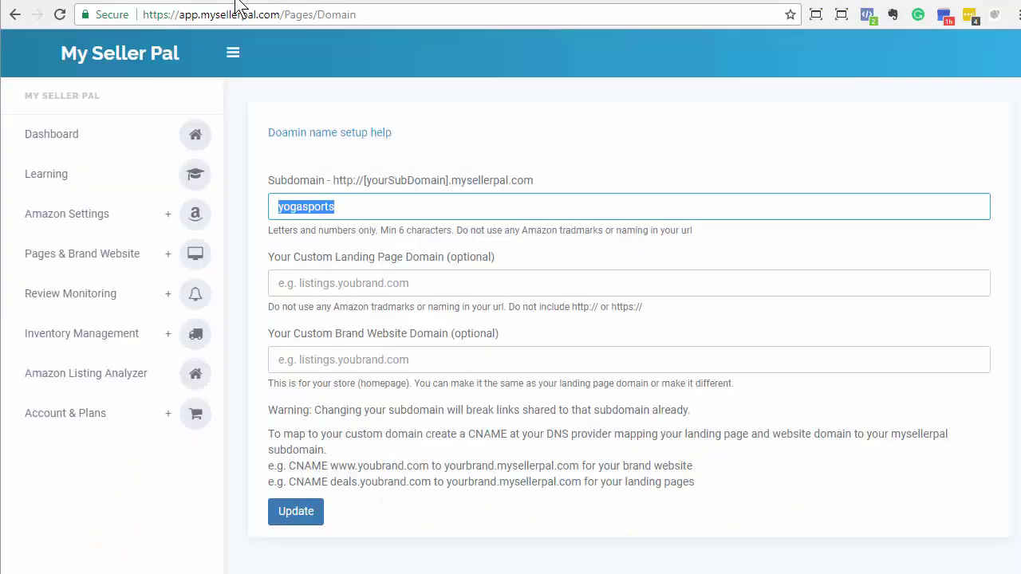
left_click(99, 4)
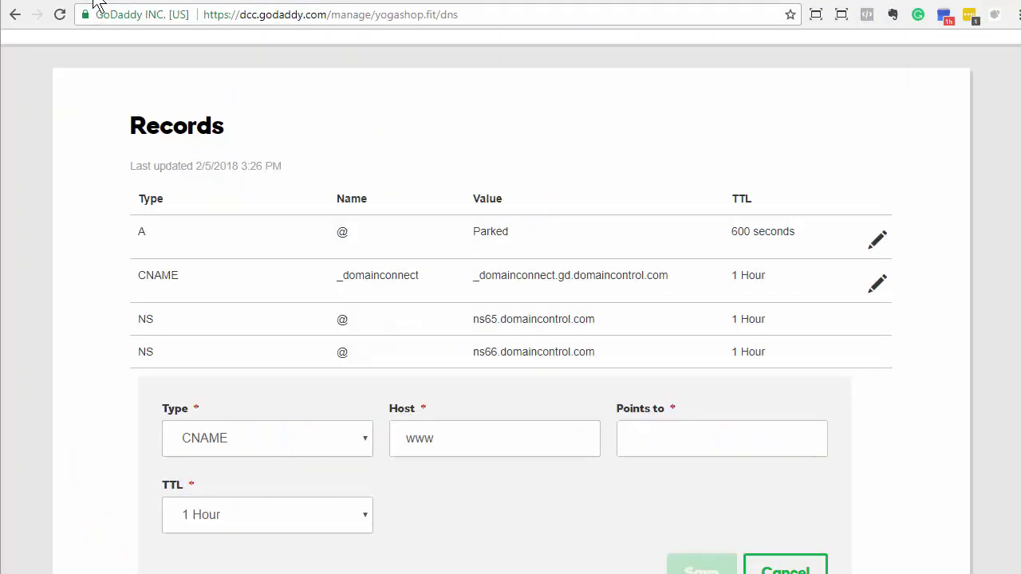
left_click(688, 427)
key("ctrl+v")
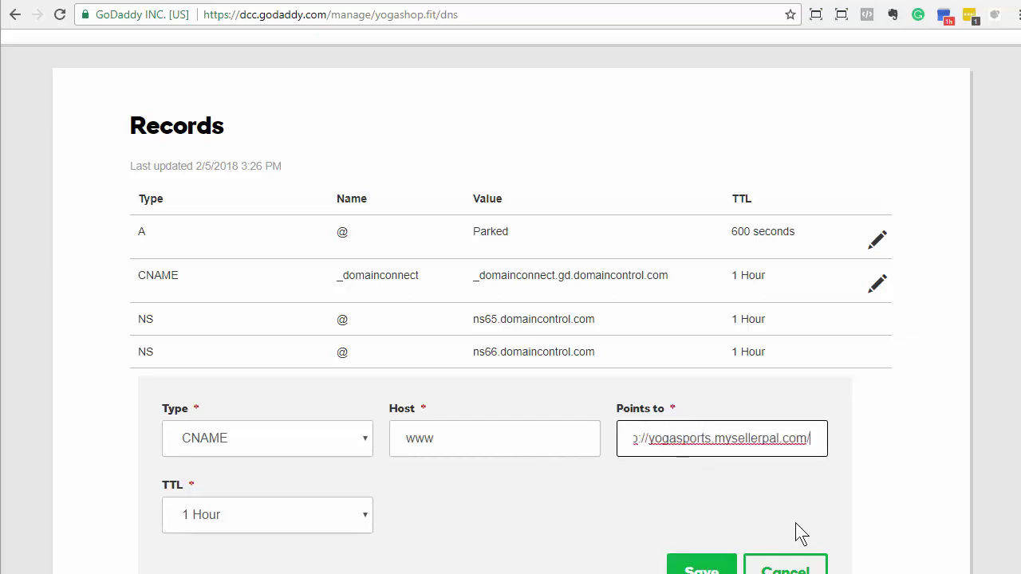
key("Home")
key("Delete")
key("Delete")
key("Delete")
key("Delete")
key("Delete")
key("Delete")
key("Delete")
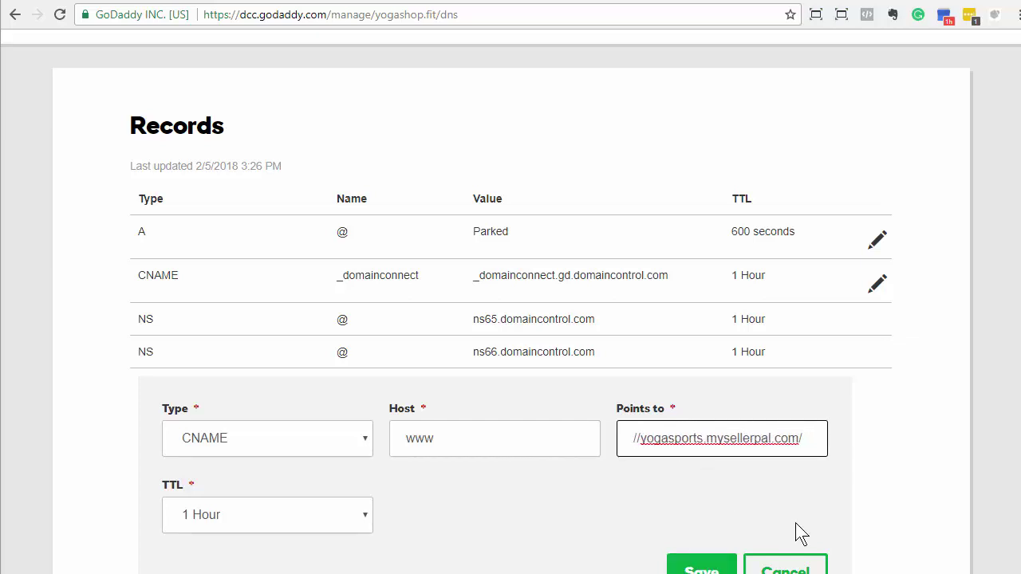
key("End")
key("BackSpace")
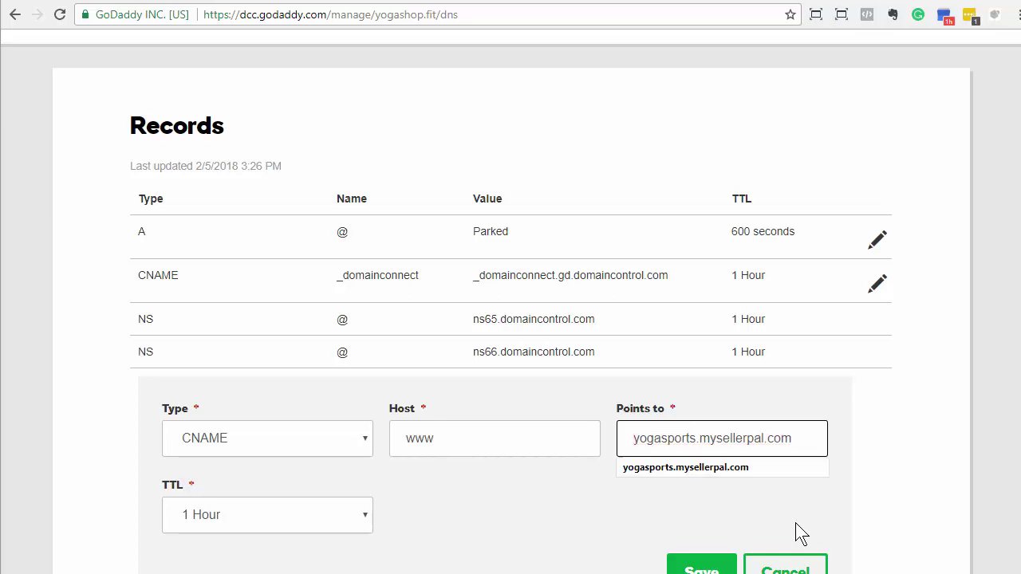
key("Down")
key("Return")
left_click(531, 525)
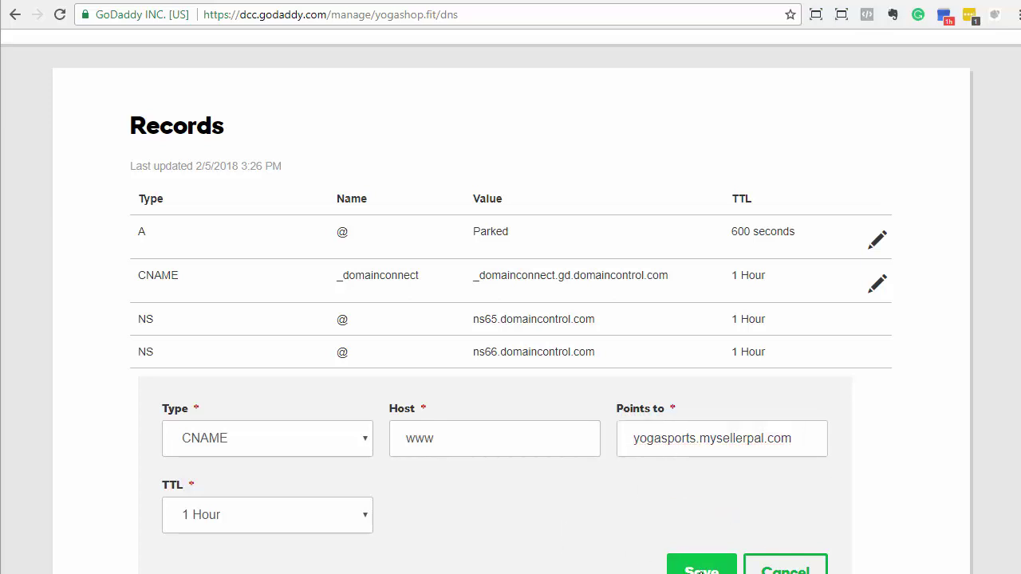
left_click(702, 568)
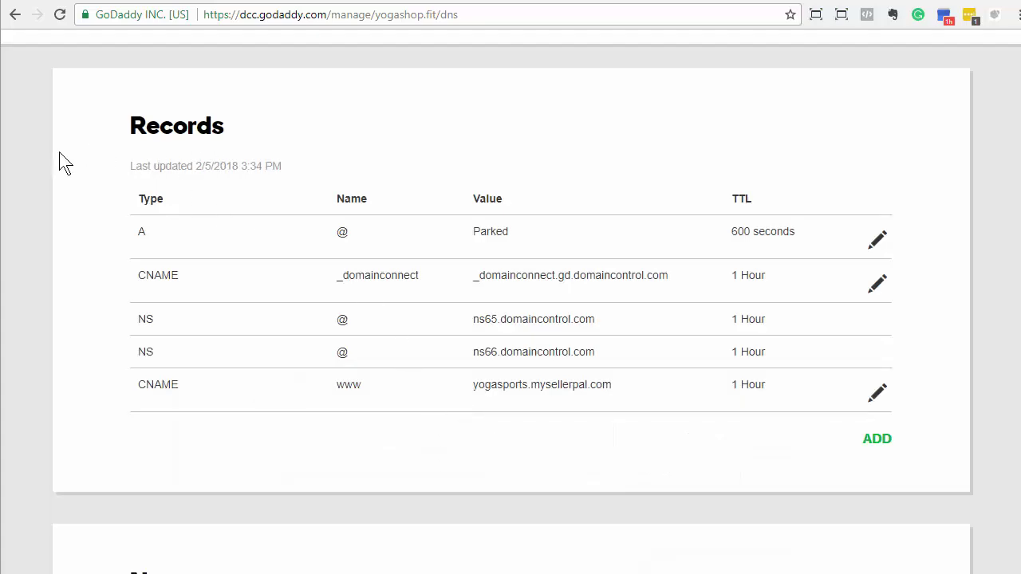
Select the saved www record's value yogasports.mysellerpal.com.
scroll(73, 134, "up", 2)
left_click_drag(42, 126, 125, 141)
key("ctrl+c")
left_click(348, 237)
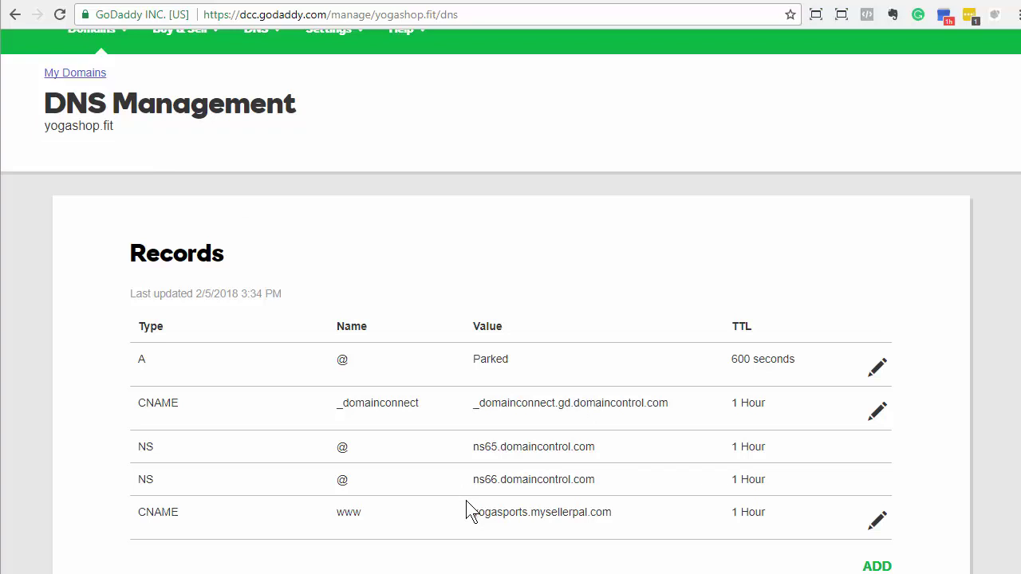
left_click_drag(470, 512, 624, 516)
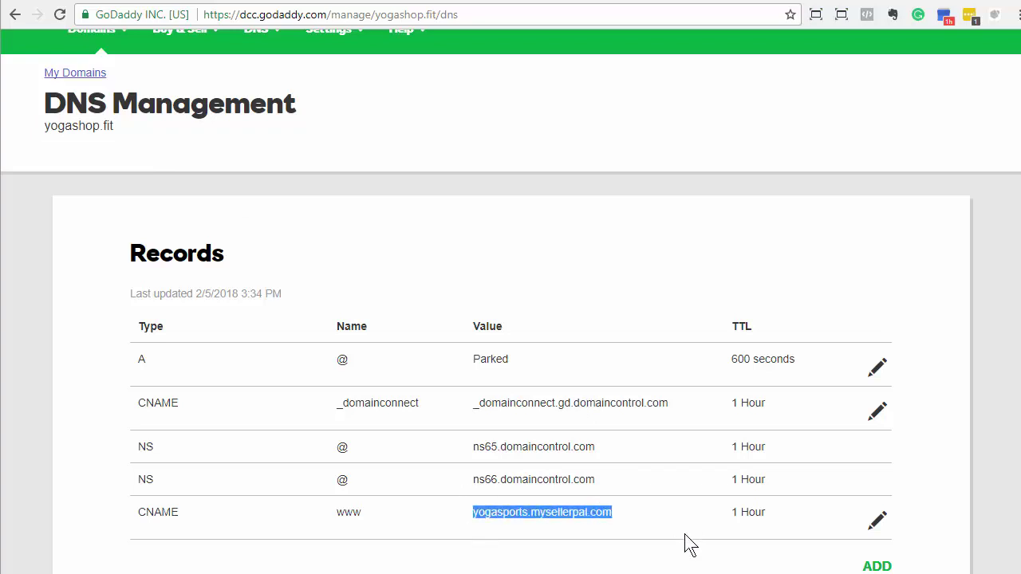
left_click_drag(367, 281, 467, 383)
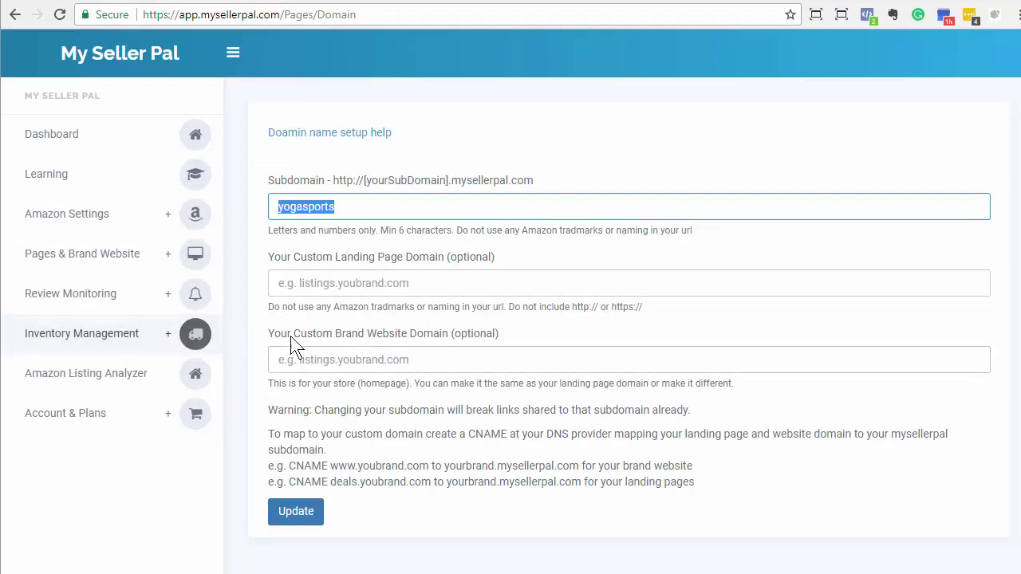
left_click(340, 287)
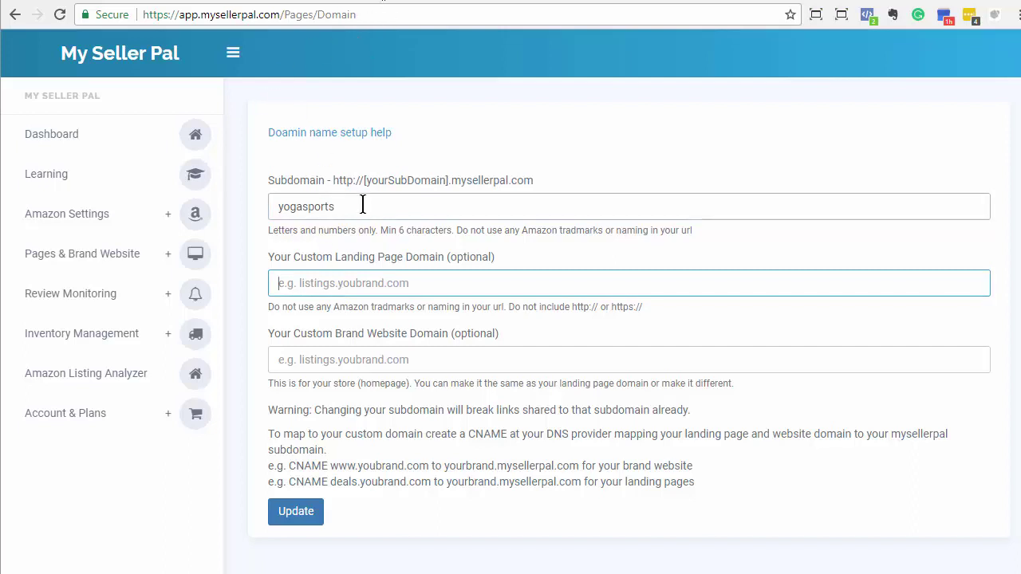
type("ww.")
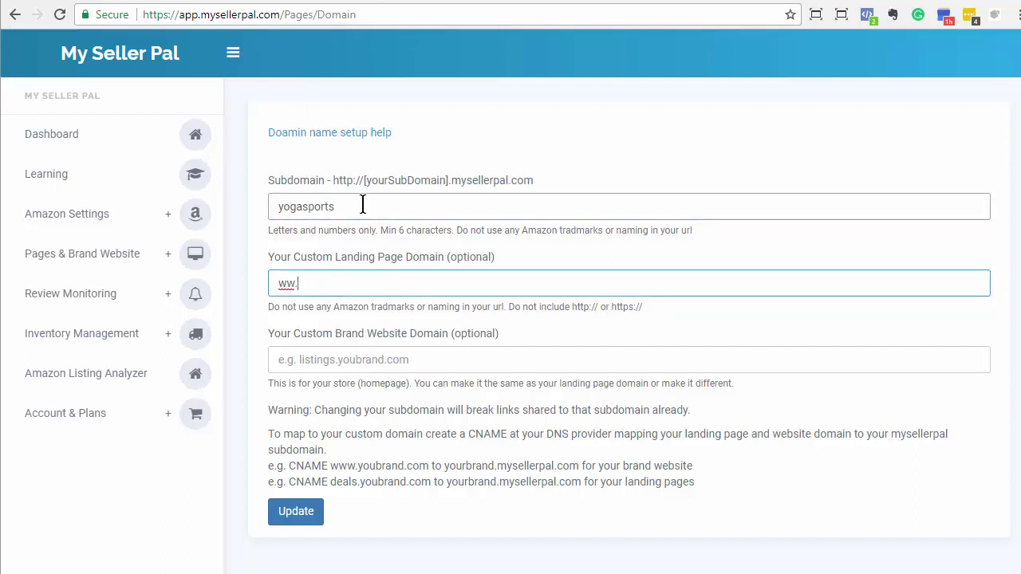
type("w.")
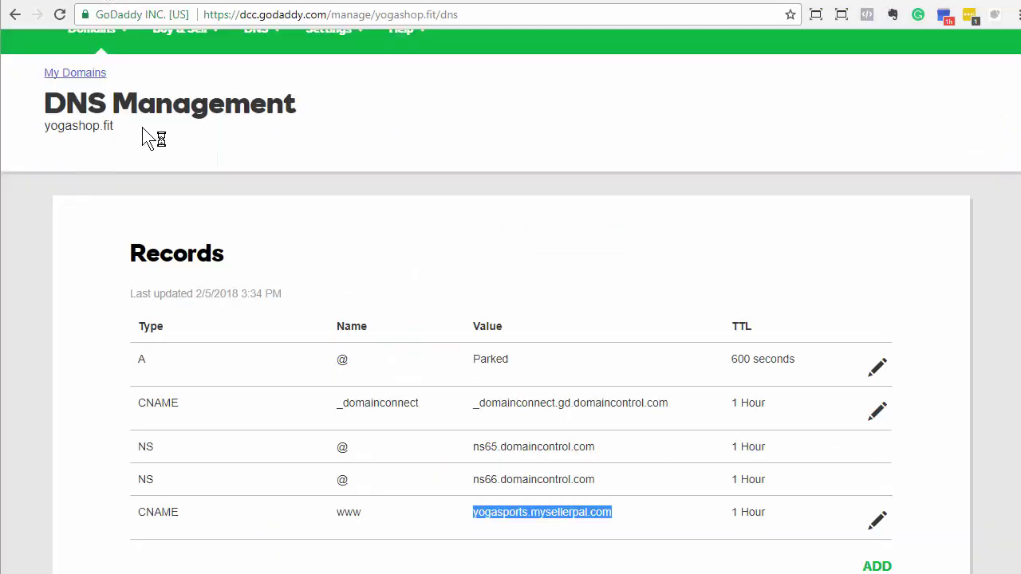
left_click_drag(142, 134, 42, 121)
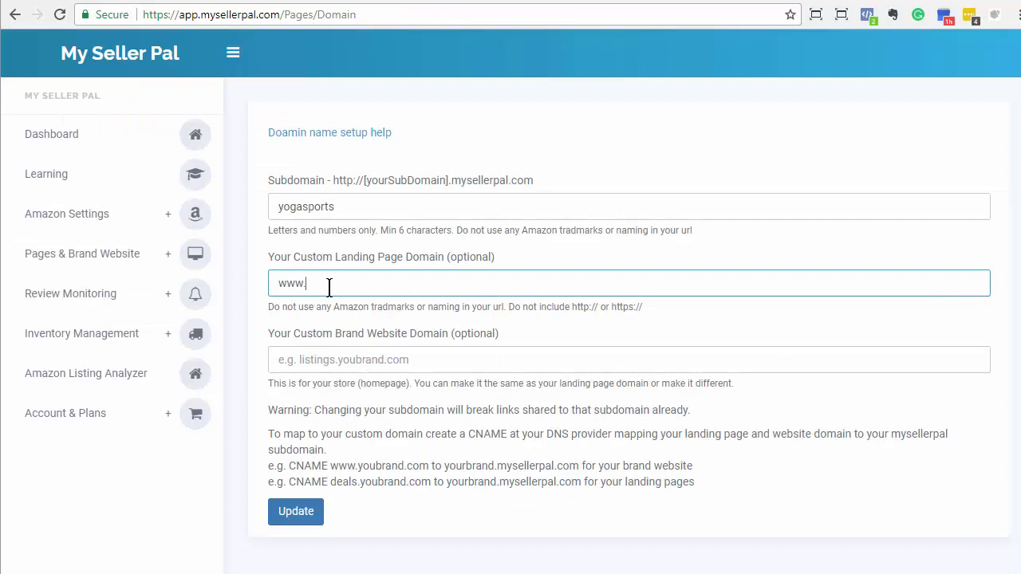
key("ctrl+v")
key("ctrl+a")
key("ctrl+c")
left_click(563, 371)
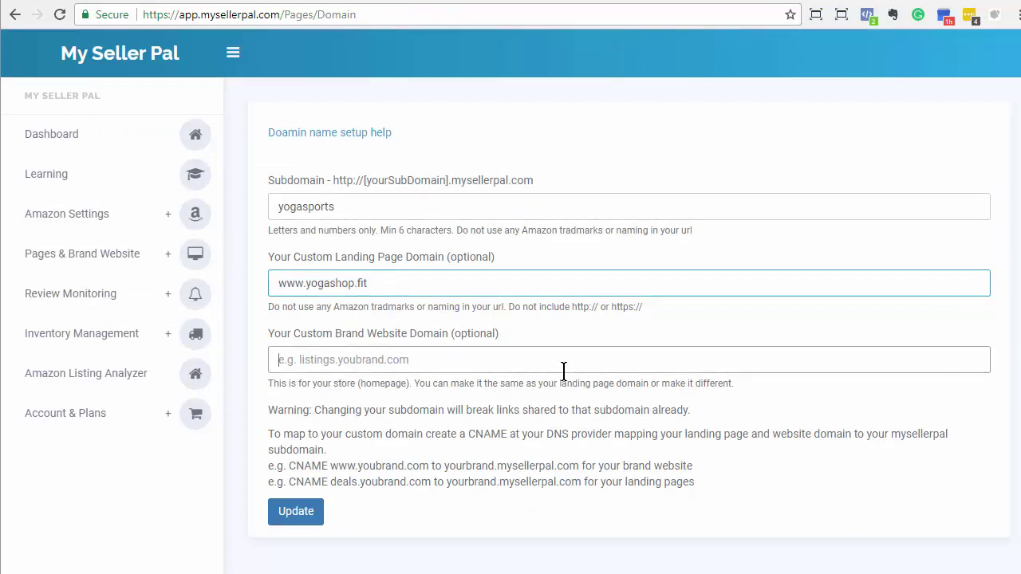
key("ctrl+v")
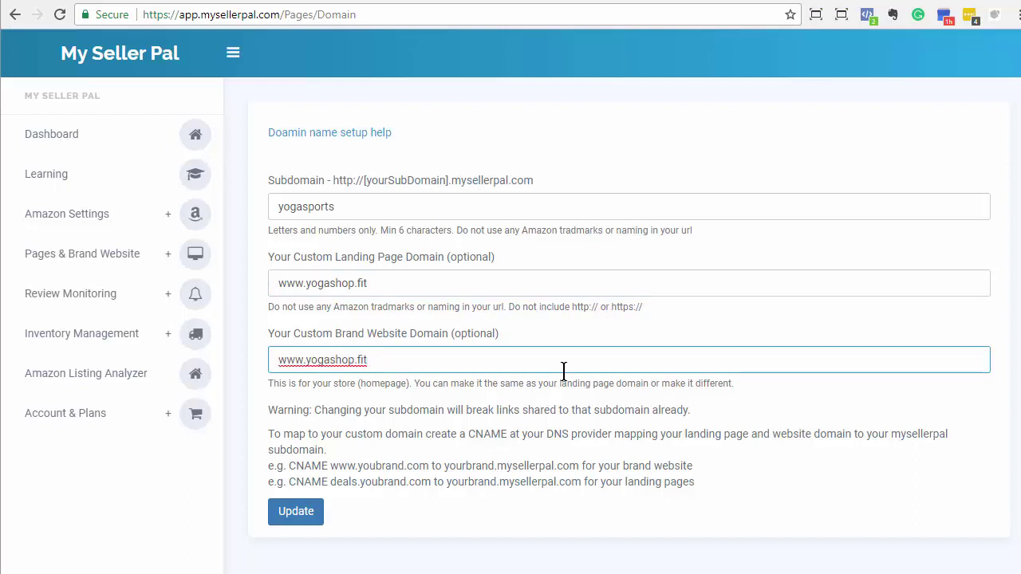
left_click(296, 512)
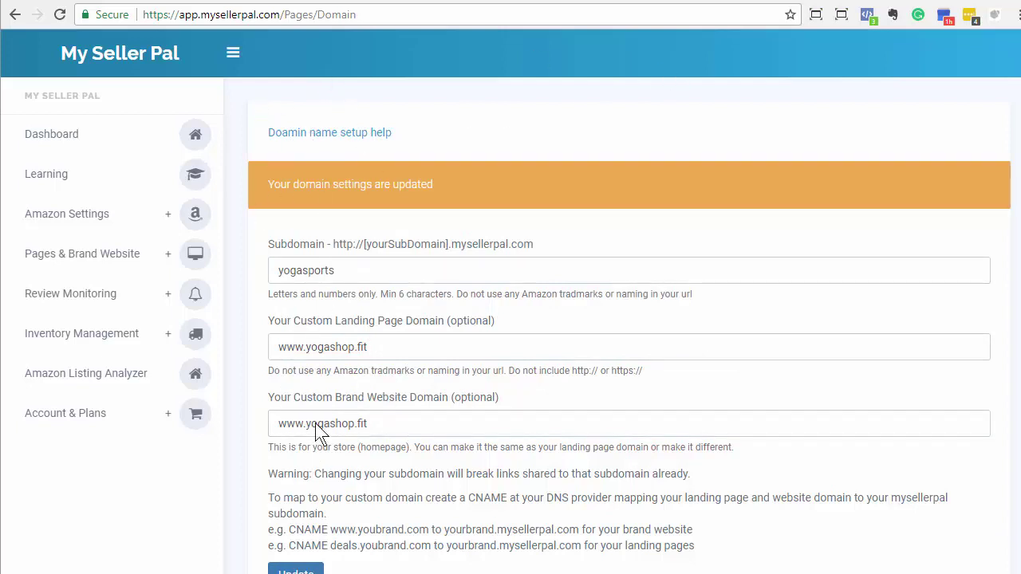
left_click_drag(382, 423, 228, 439)
key("ctrl+c")
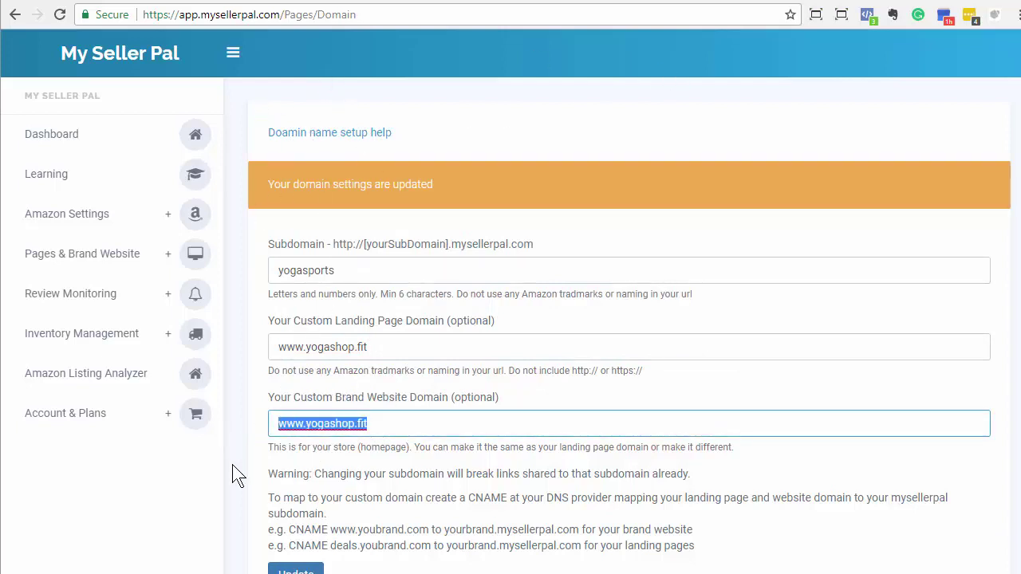
left_click(359, 1)
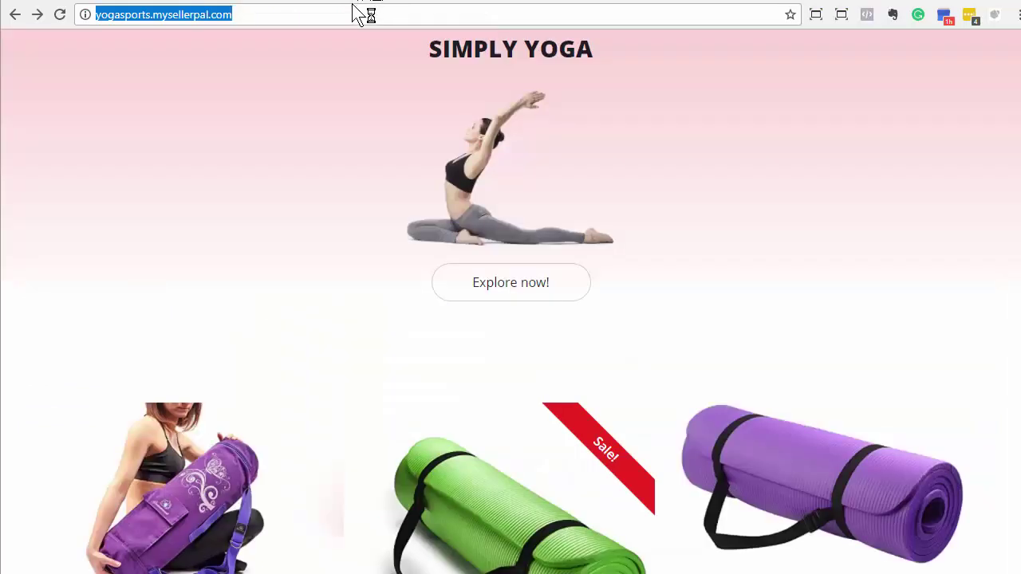
key("ctrl+v")
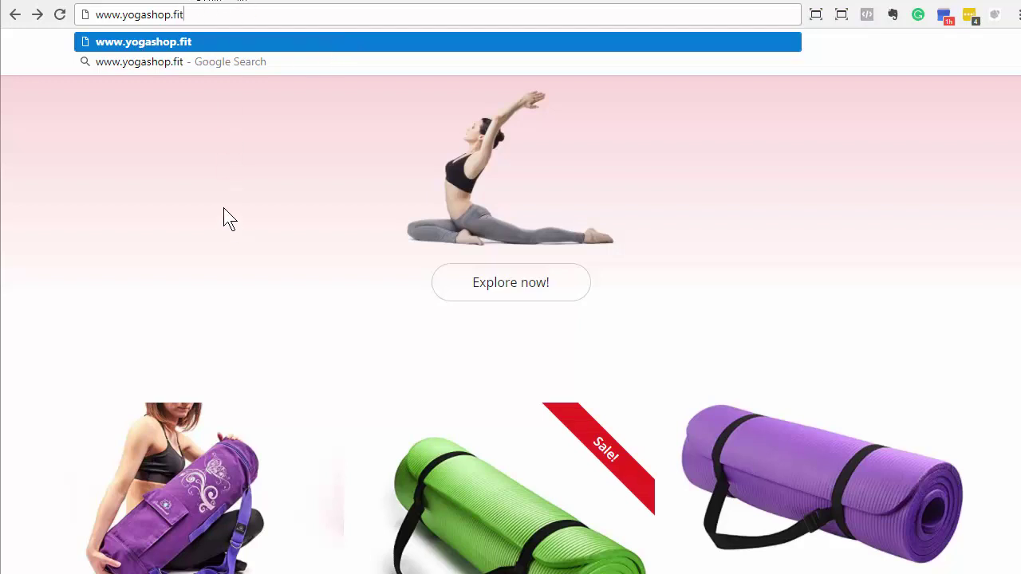
left_click(96, 2)
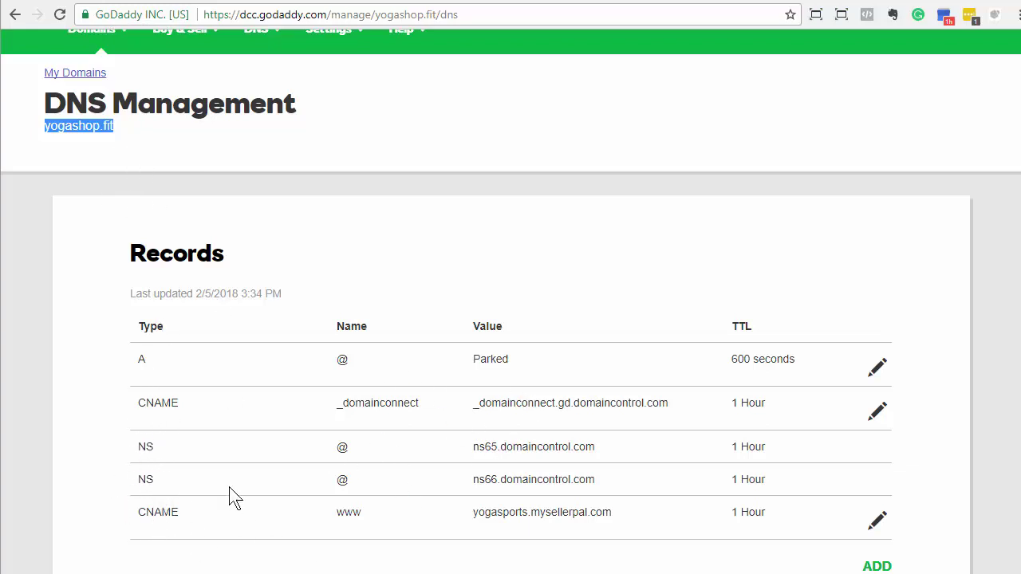
left_click_drag(274, 524, 380, 522)
left_click(391, 537)
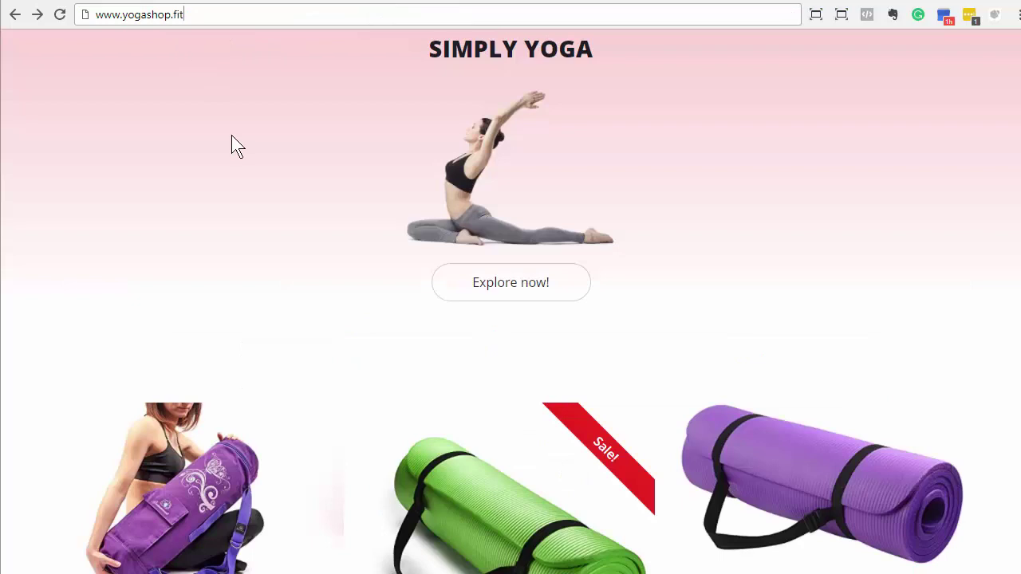
key("Return")
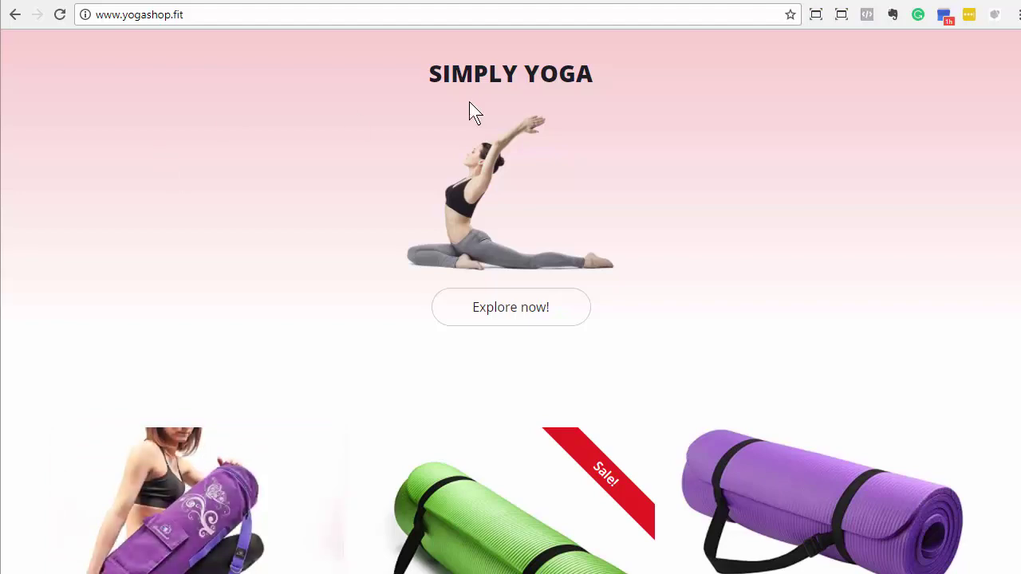
left_click(213, 482)
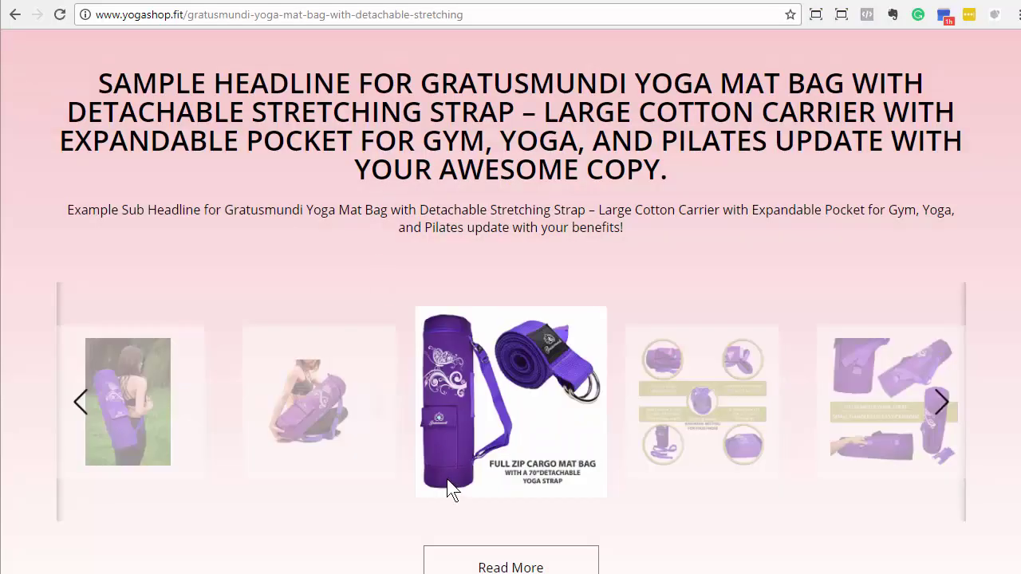
left_click_drag(105, 8, 558, 34)
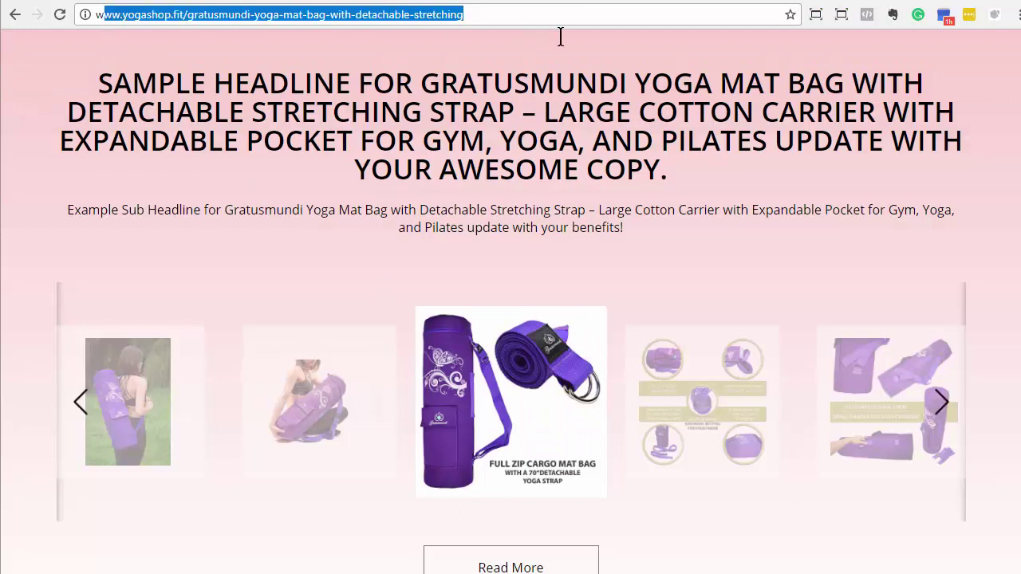
left_click(20, 18)
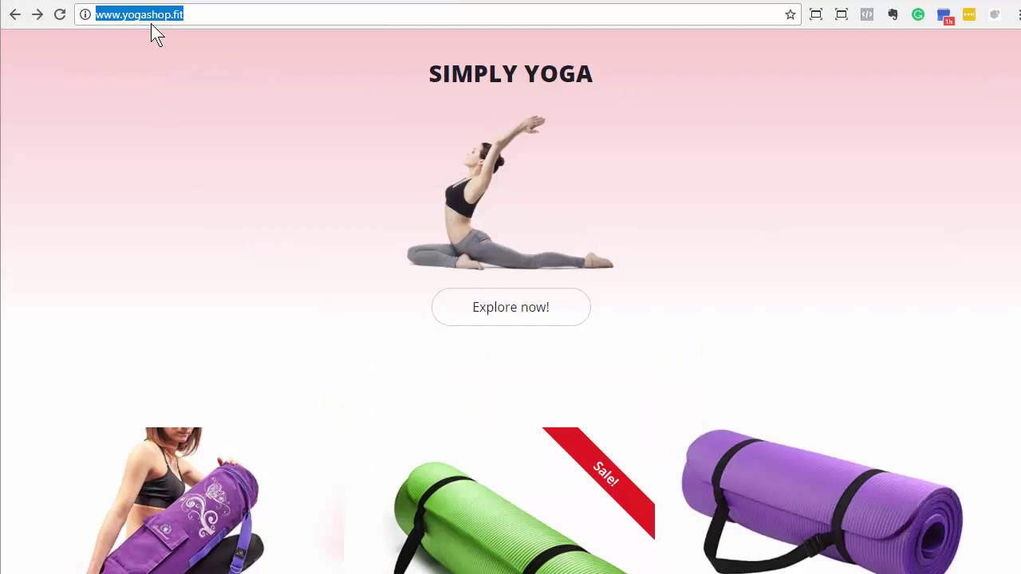
left_click(122, 16)
left_click_drag(186, 8, 37, 11)
left_click(194, 11)
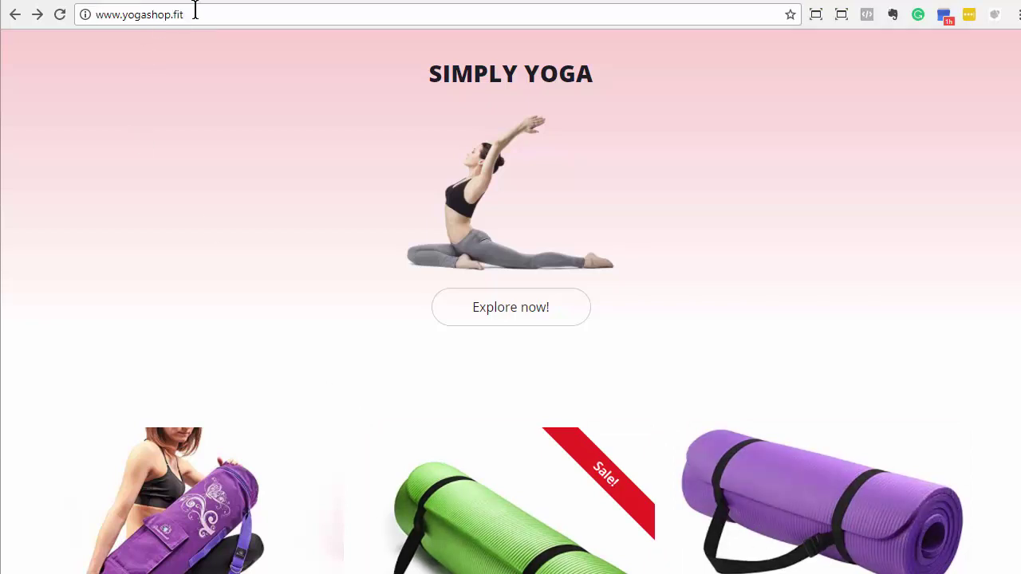
left_click_drag(195, 11, 95, 20)
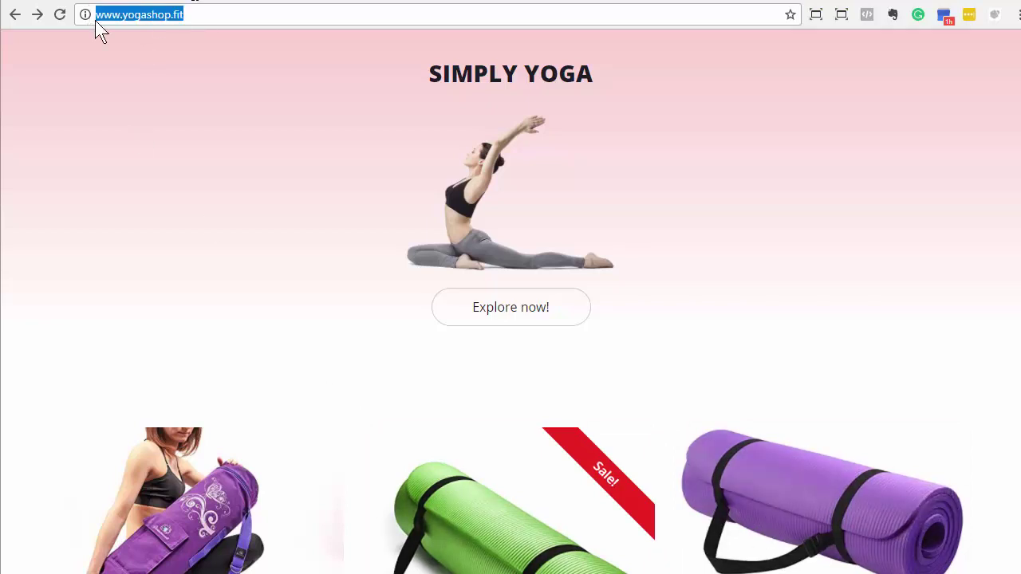
Replace the address with yogasports.mysellerpal.com using the copied subdomain and load it.
left_click(200, 4)
double_click(358, 270)
key("ctrl+c")
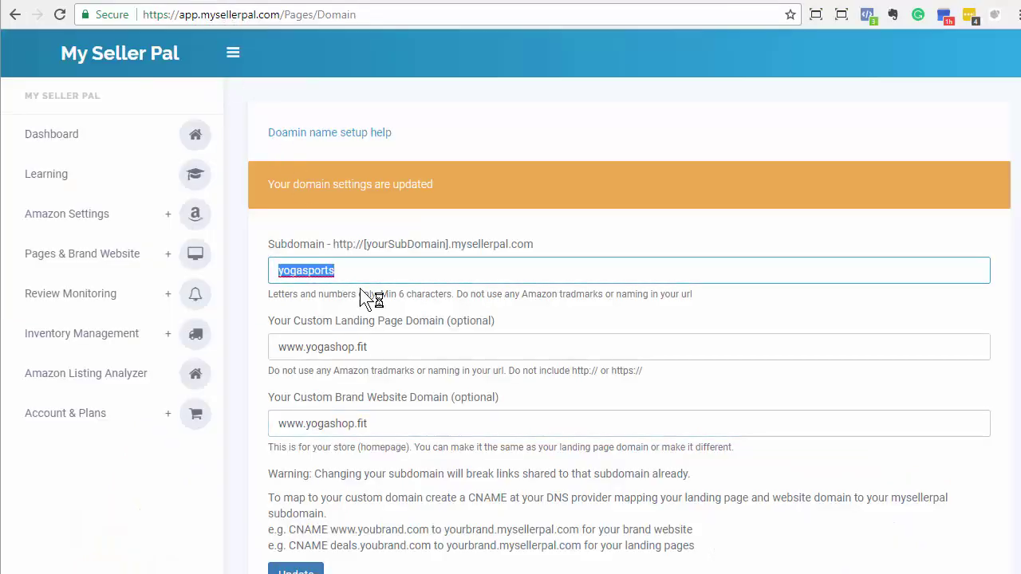
left_click(384, 3)
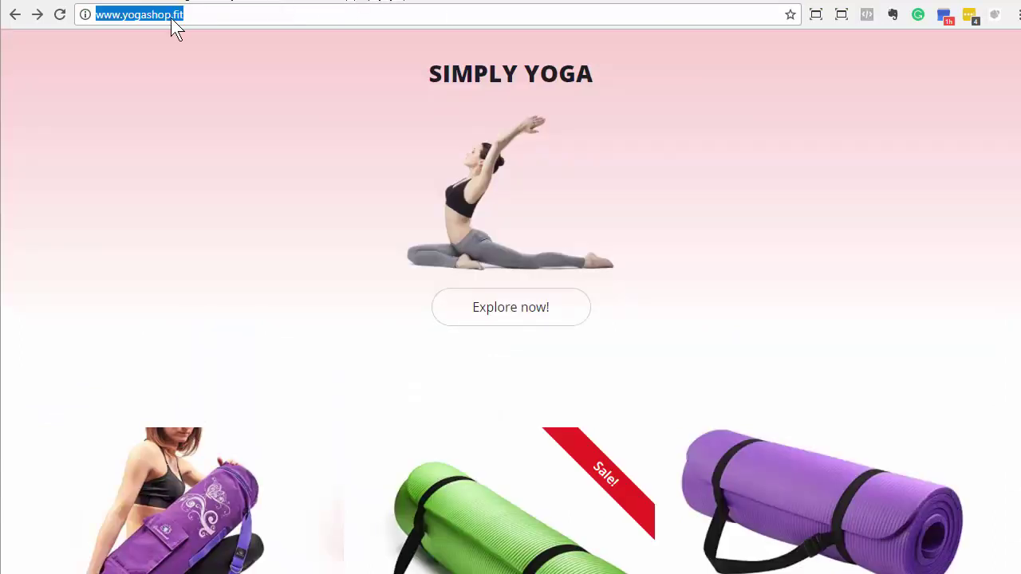
key("ctrl+v")
type(".")
key("Return")
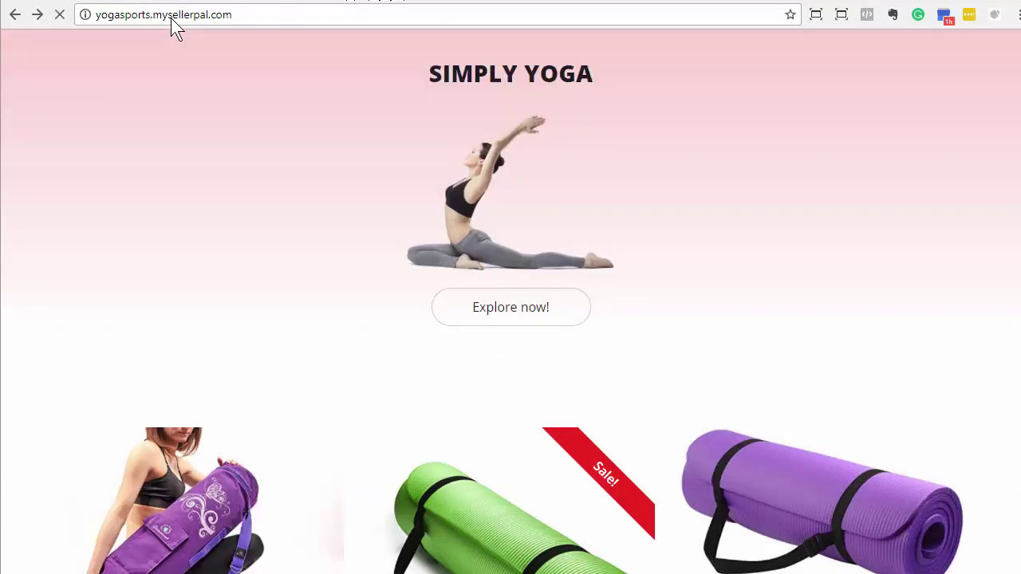